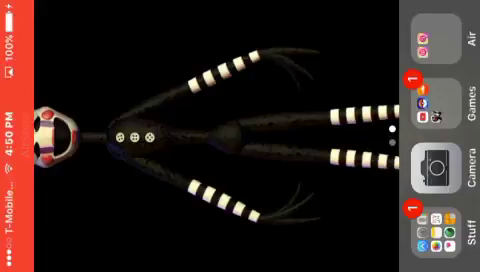
# Swipe through the Today view back to the home screen and start Death Chamber from Games.
pyautogui.moveTo(240, 70); pyautogui.dragTo(240, 230)
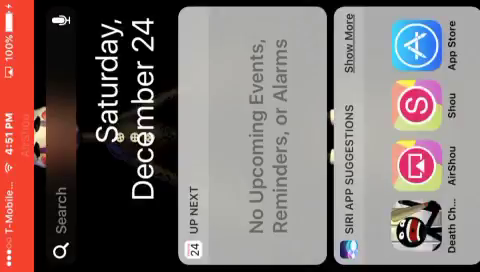
pyautogui.moveTo(240, 60); pyautogui.dragTo(240, 230)
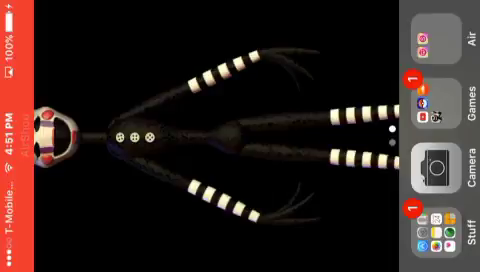
pyautogui.click(430, 100)
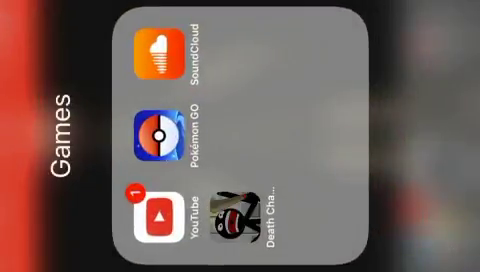
pyautogui.click(236, 214)
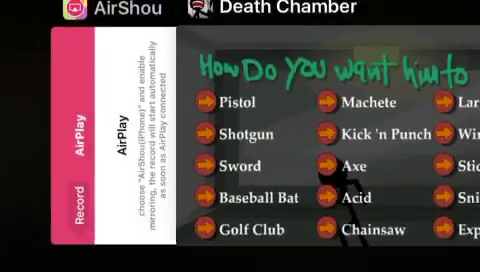
# Bring AirShou to the foreground from the app switcher, showing the recording at 06:01.
pyautogui.click(115, 137)
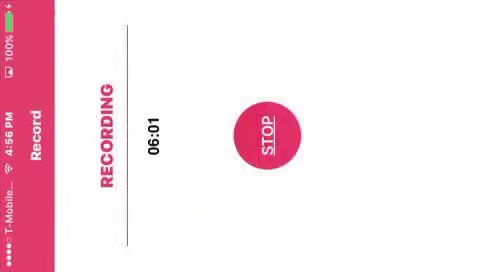